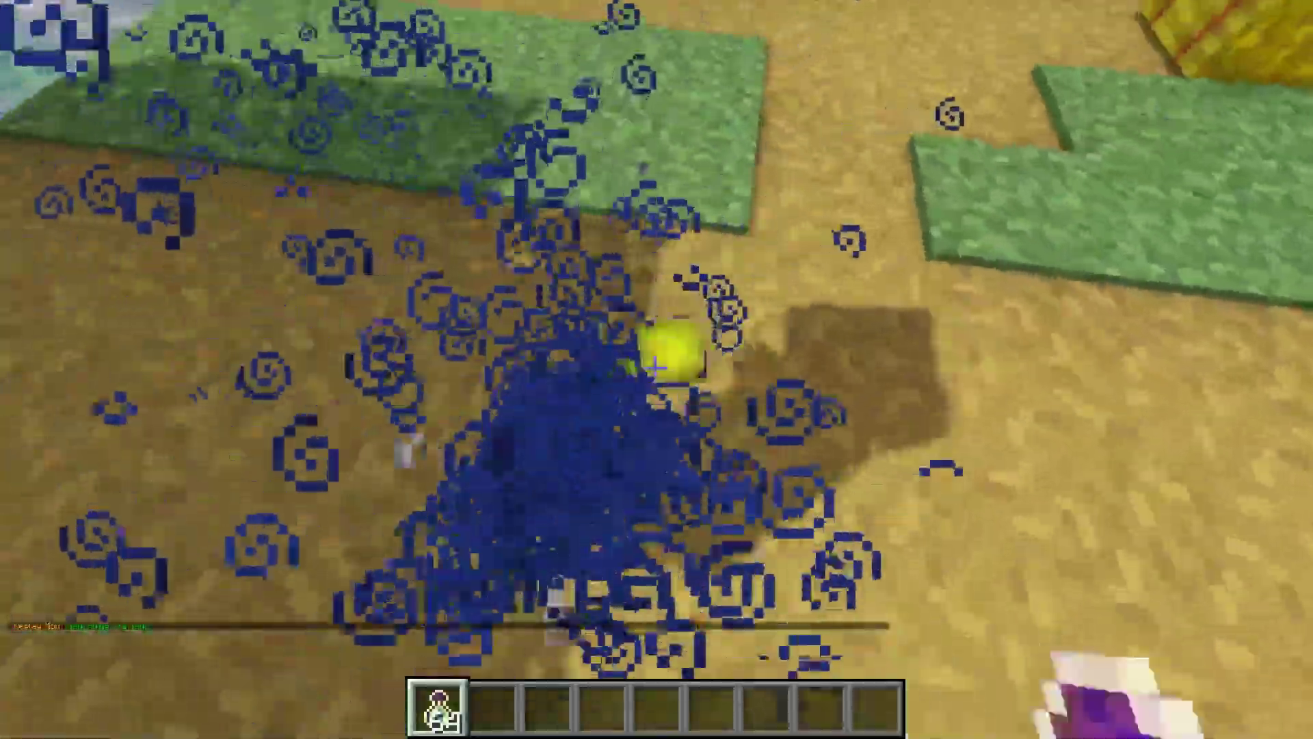
Throw six splash potions at the ground, bursting blue particle clouds over the sand and grass
{"action": "right_click", "coordinate": [655, 368]}
{"action": "right_click", "coordinate": [655, 368]}
{"action": "right_click", "coordinate": [655, 368]}
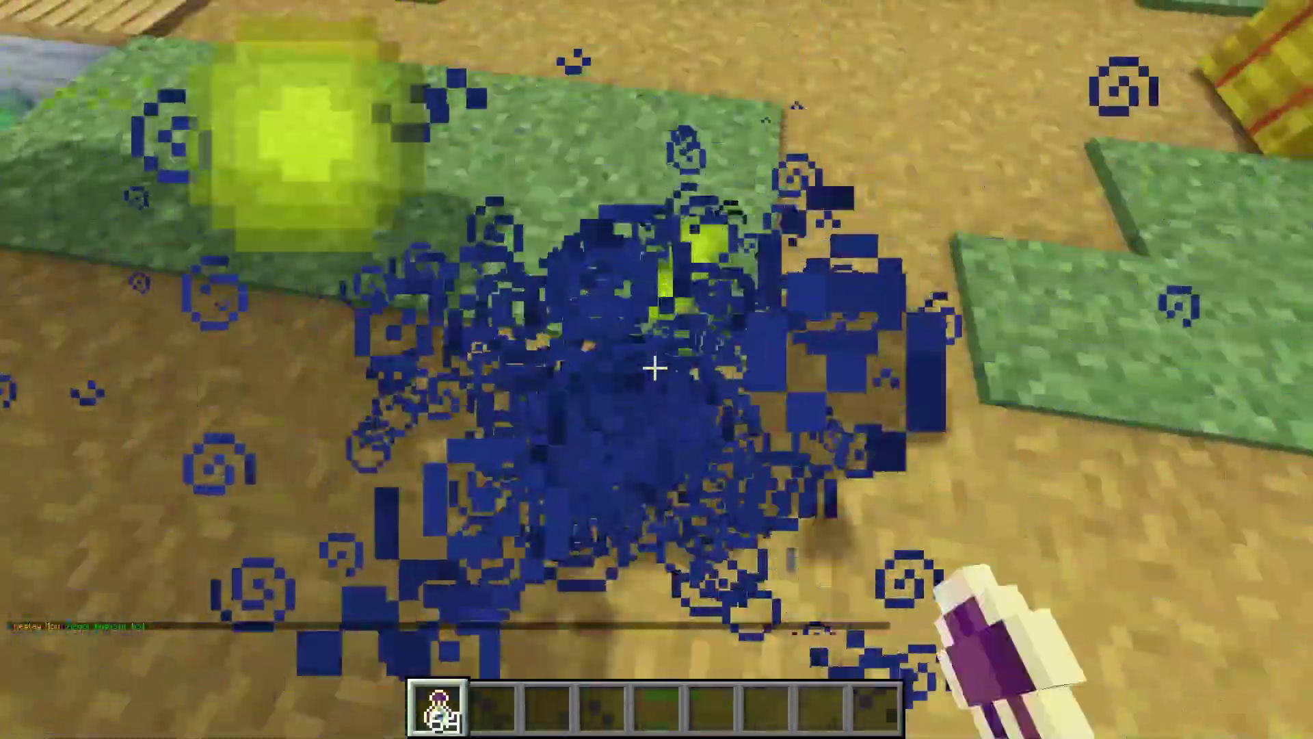
{"action": "right_click", "coordinate": [656, 368]}
{"action": "right_click", "coordinate": [655, 368]}
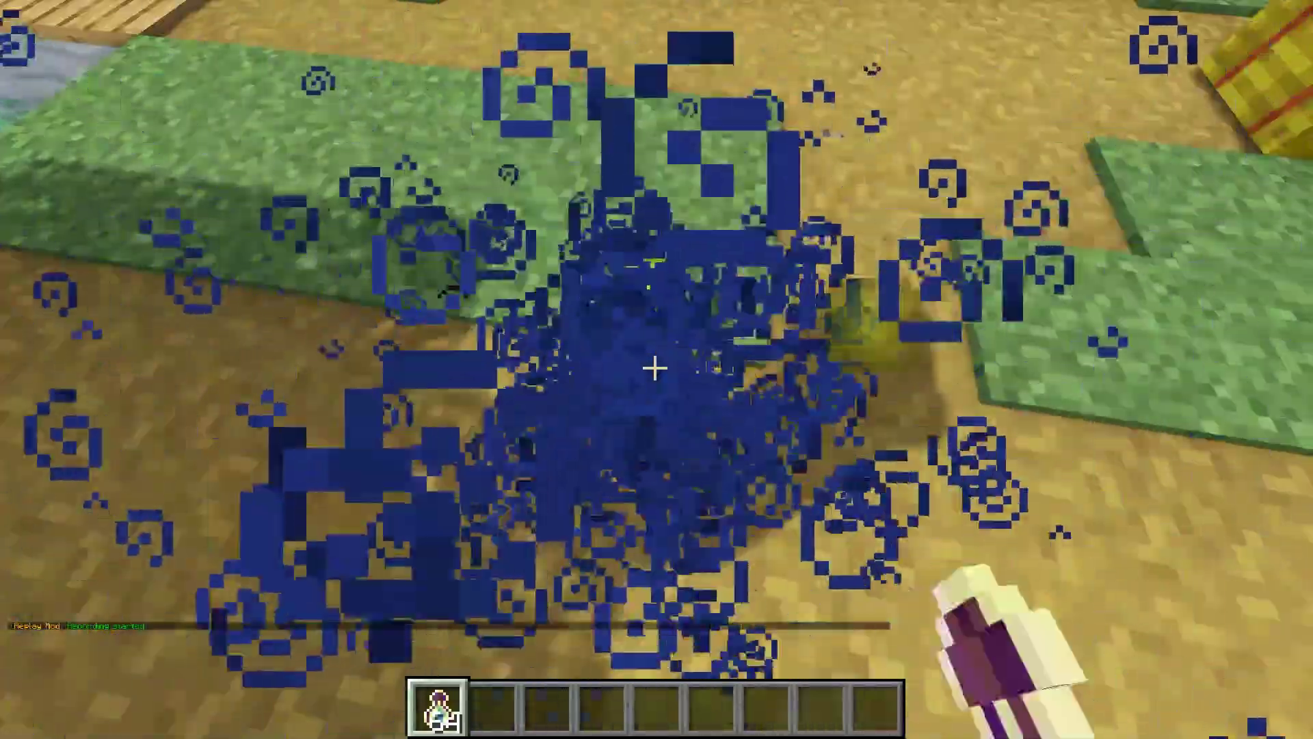
{"action": "right_click", "coordinate": [655, 368]}
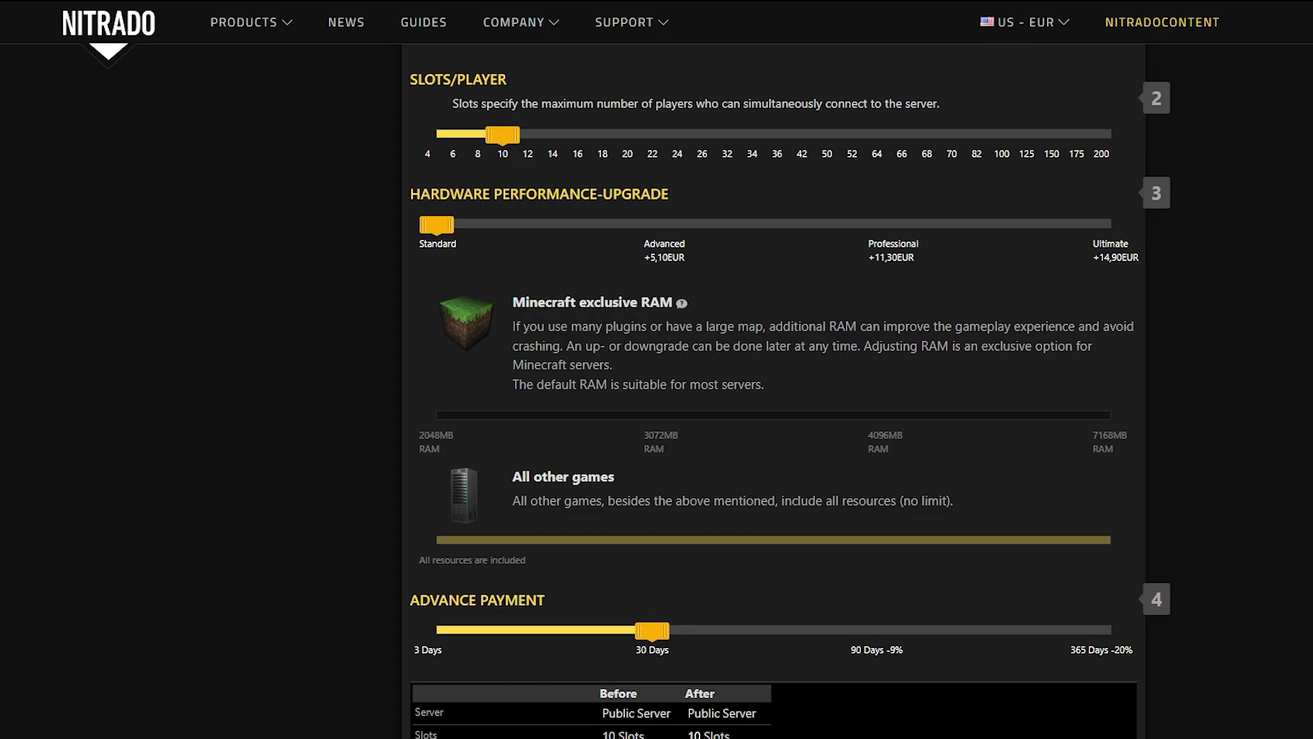
Set the Nitrado upgrade to 14 player slots and Advanced hardware
{"action": "scroll", "coordinate": [375, 261], "scroll_direction": "up", "scroll_amount": 1}
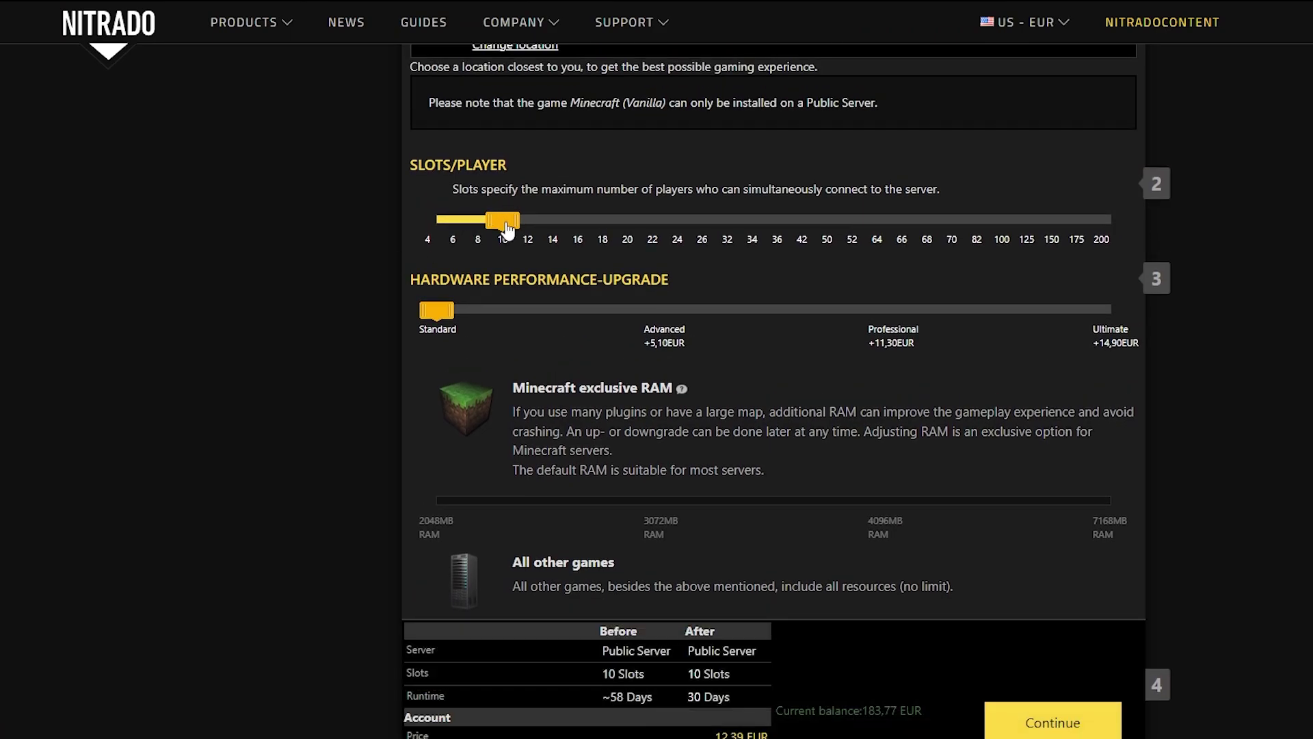
{"action": "left_click_drag", "start_coordinate": [504, 221], "coordinate": [553, 231]}
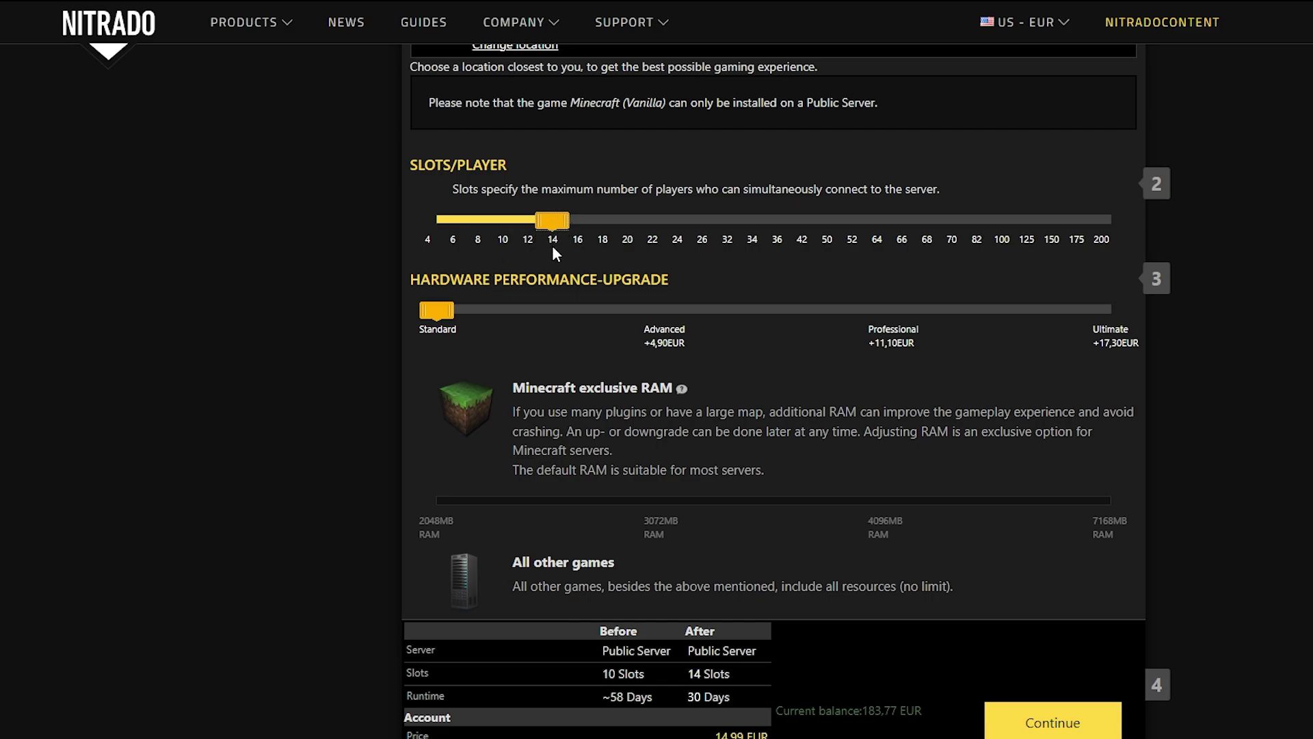
{"action": "left_click_drag", "start_coordinate": [441, 310], "coordinate": [688, 318]}
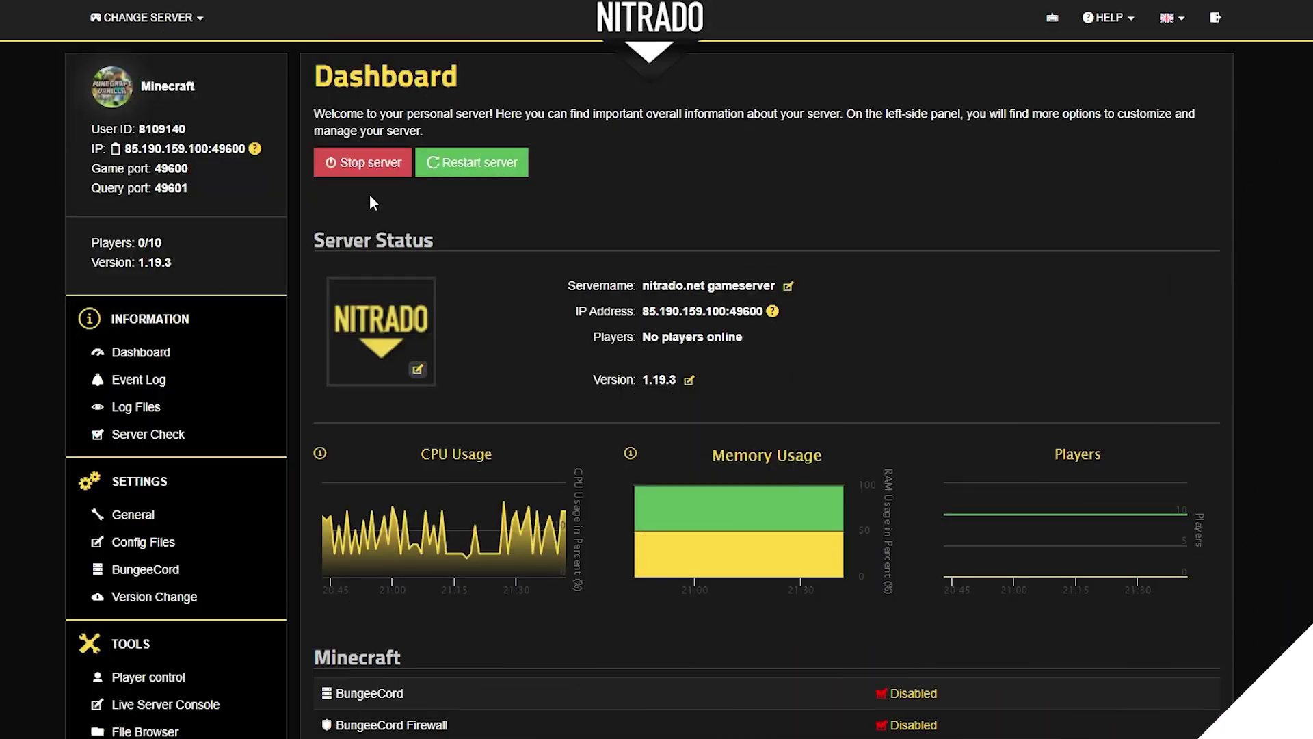
Try the Advanced and Ultimate hardware tiers, then settle on Standard hardware with 12 player slots
{"action": "scroll", "coordinate": [18, 300], "scroll_direction": "down", "scroll_amount": 6}
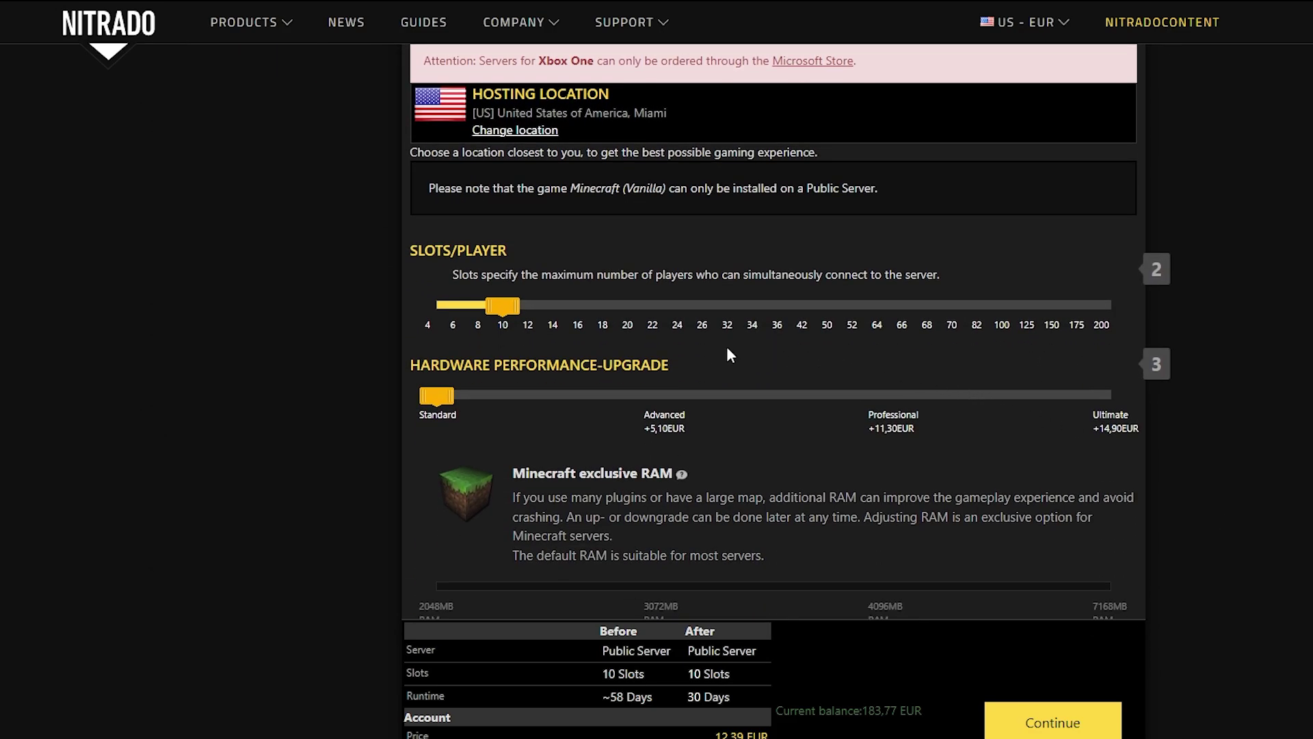
{"action": "scroll", "coordinate": [726, 346], "scroll_direction": "down", "scroll_amount": 1}
{"action": "left_click_drag", "start_coordinate": [523, 220], "coordinate": [553, 221]}
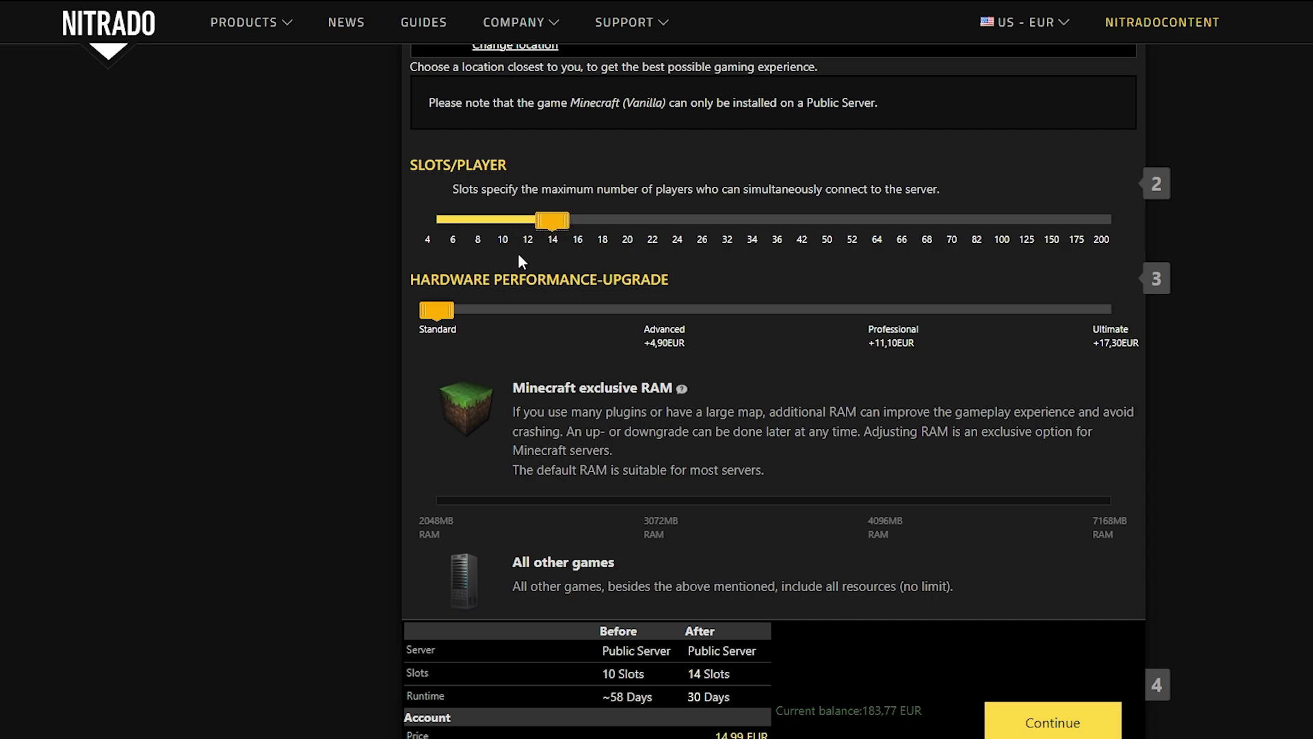
{"action": "left_click_drag", "start_coordinate": [452, 323], "coordinate": [1069, 310]}
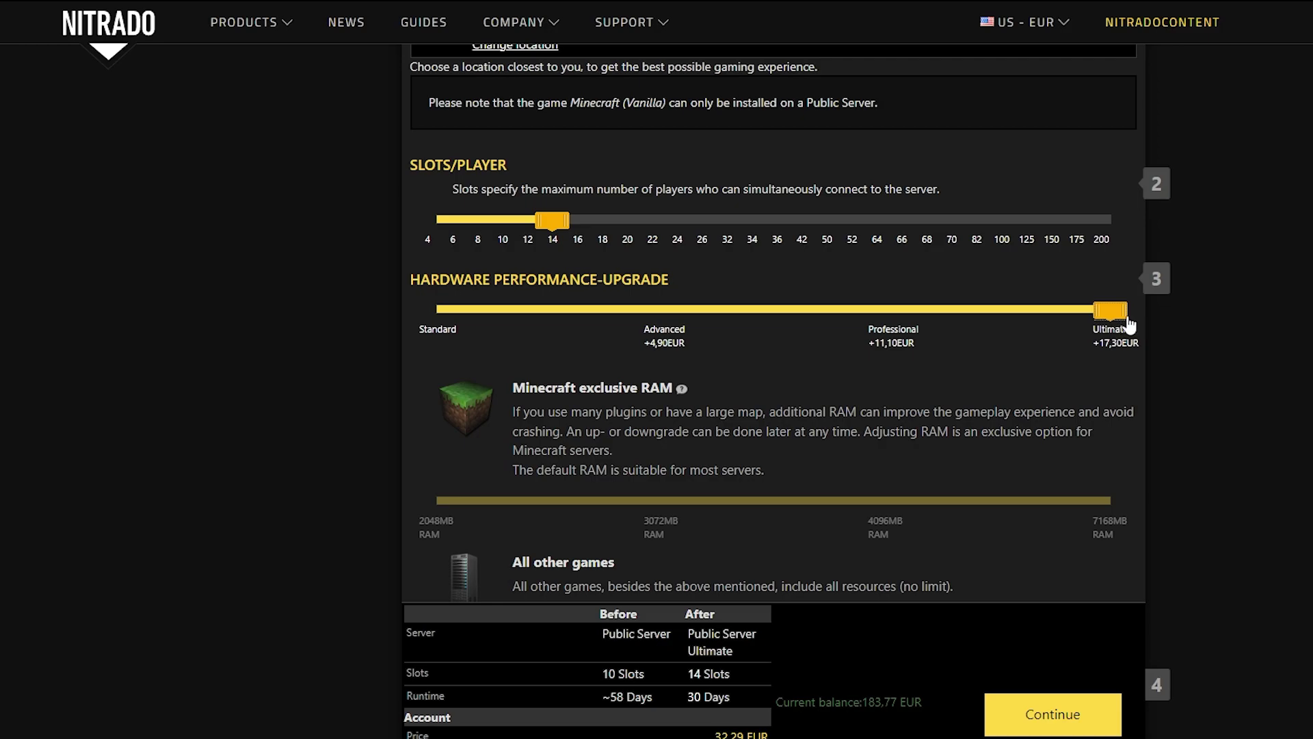
{"action": "left_click_drag", "start_coordinate": [1131, 323], "coordinate": [438, 312]}
{"action": "left_click_drag", "start_coordinate": [554, 232], "coordinate": [536, 234]}
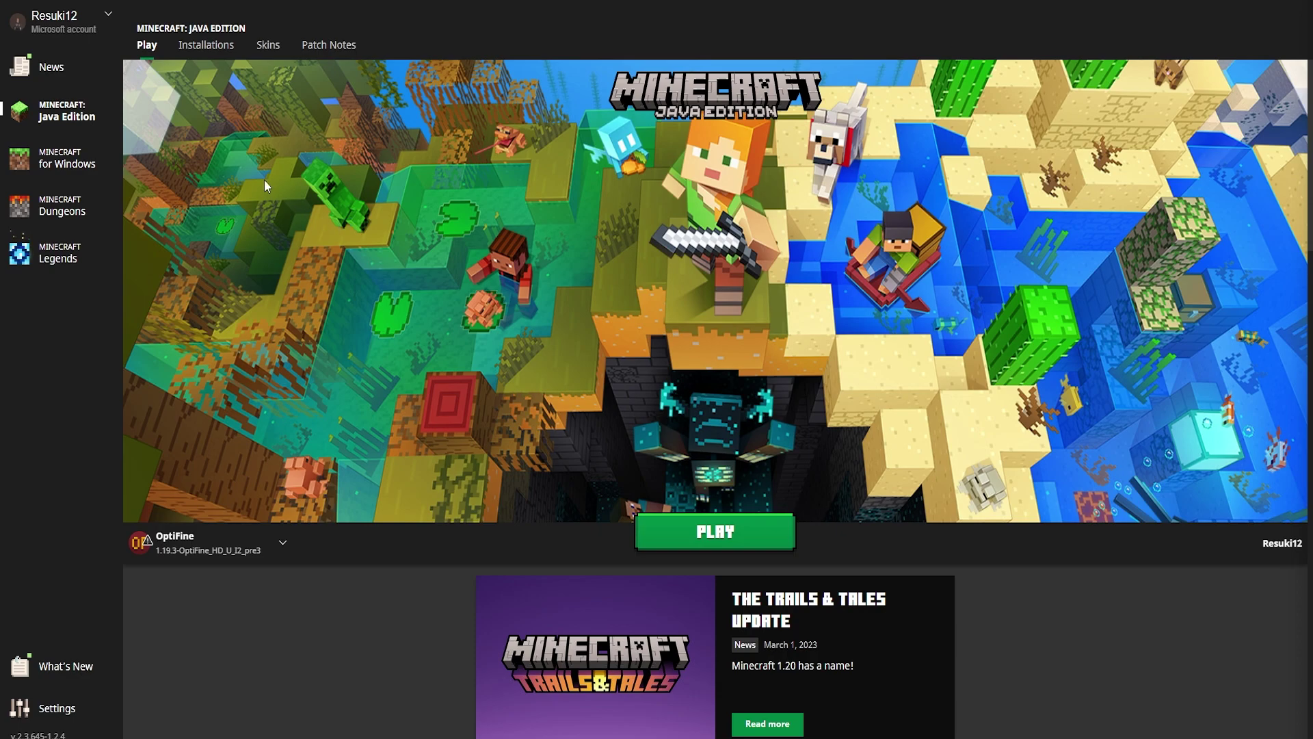
From the Installations list, open Edit for the OptiFine 1.19.3 installation
{"action": "left_click", "coordinate": [204, 48]}
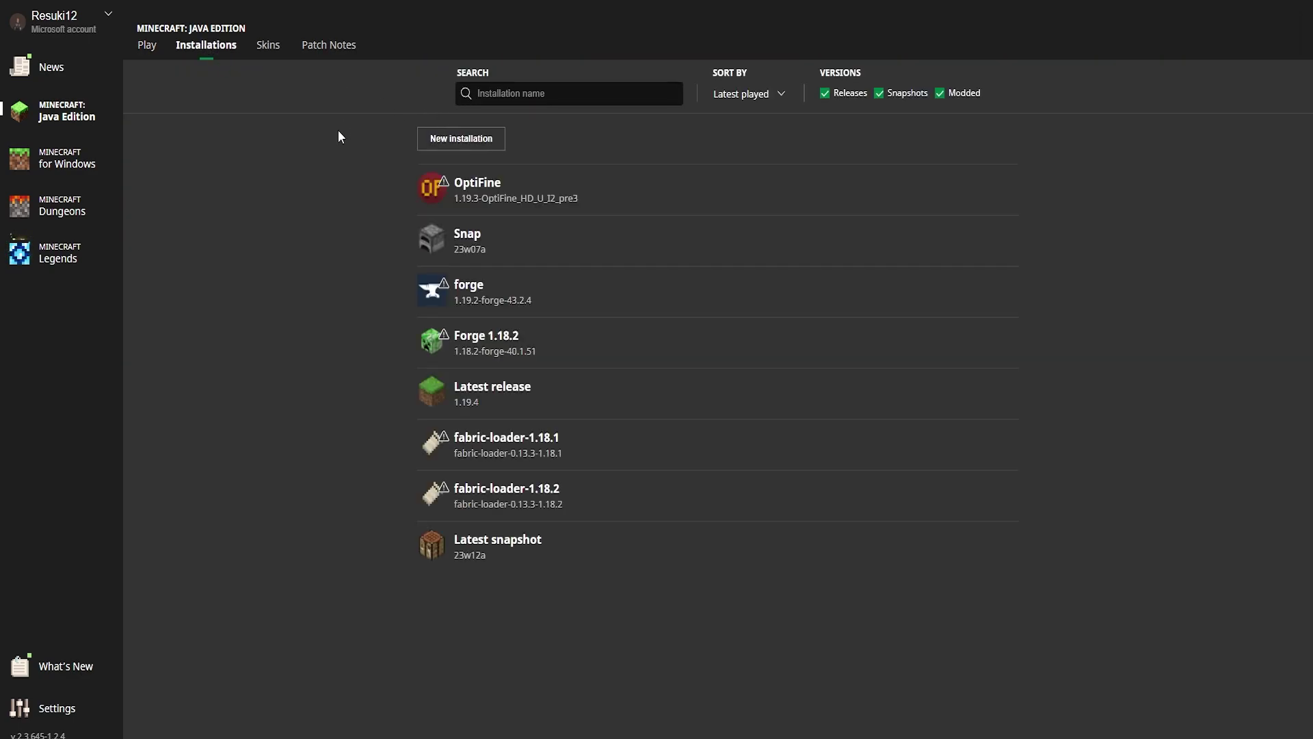
{"action": "left_click", "coordinate": [1008, 191]}
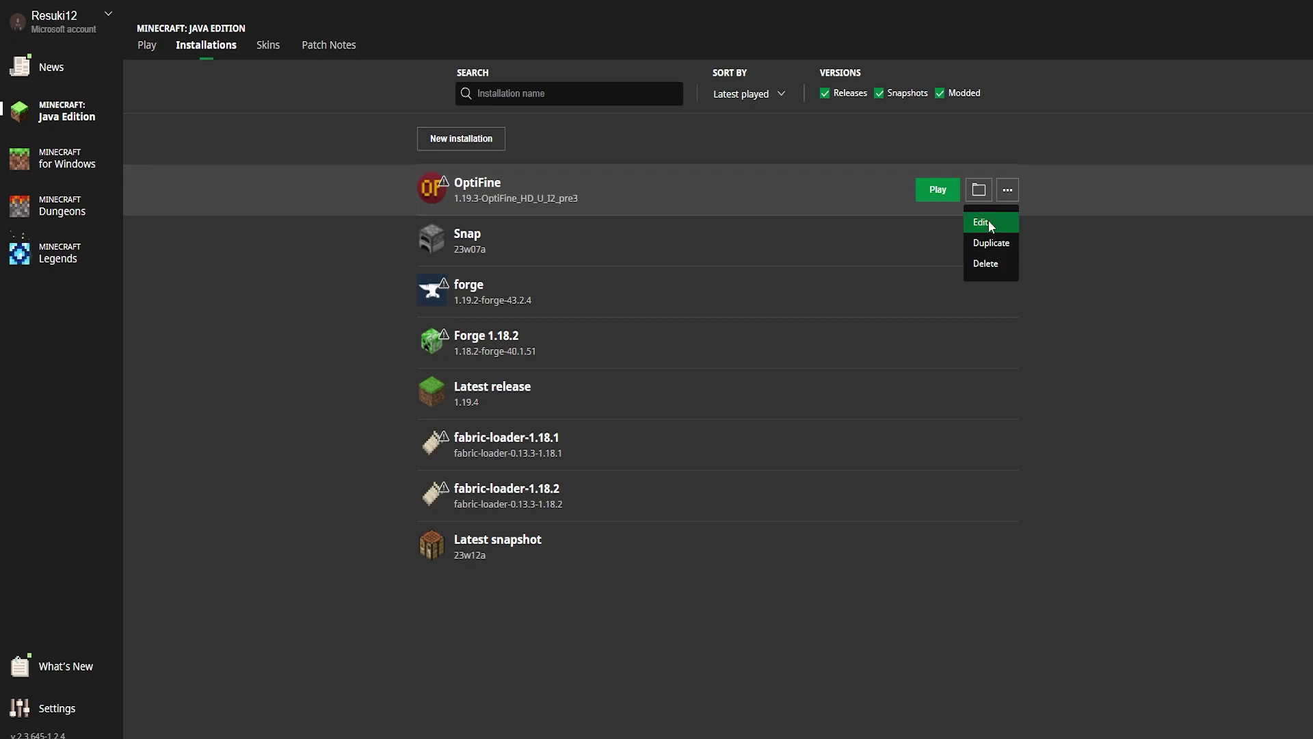
{"action": "left_click", "coordinate": [987, 222]}
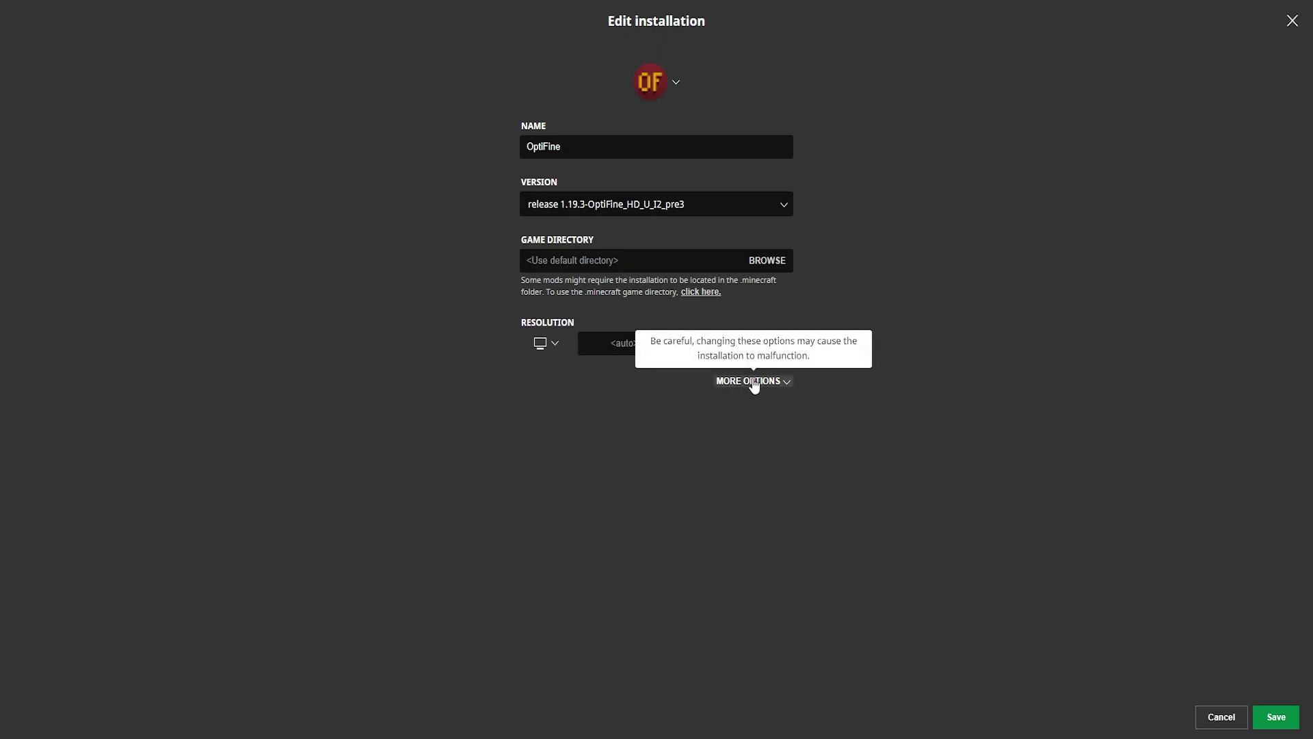
Expand More Options to show the OptiFine installation's JVM arguments with -Xmx2G
{"action": "left_click", "coordinate": [754, 382]}
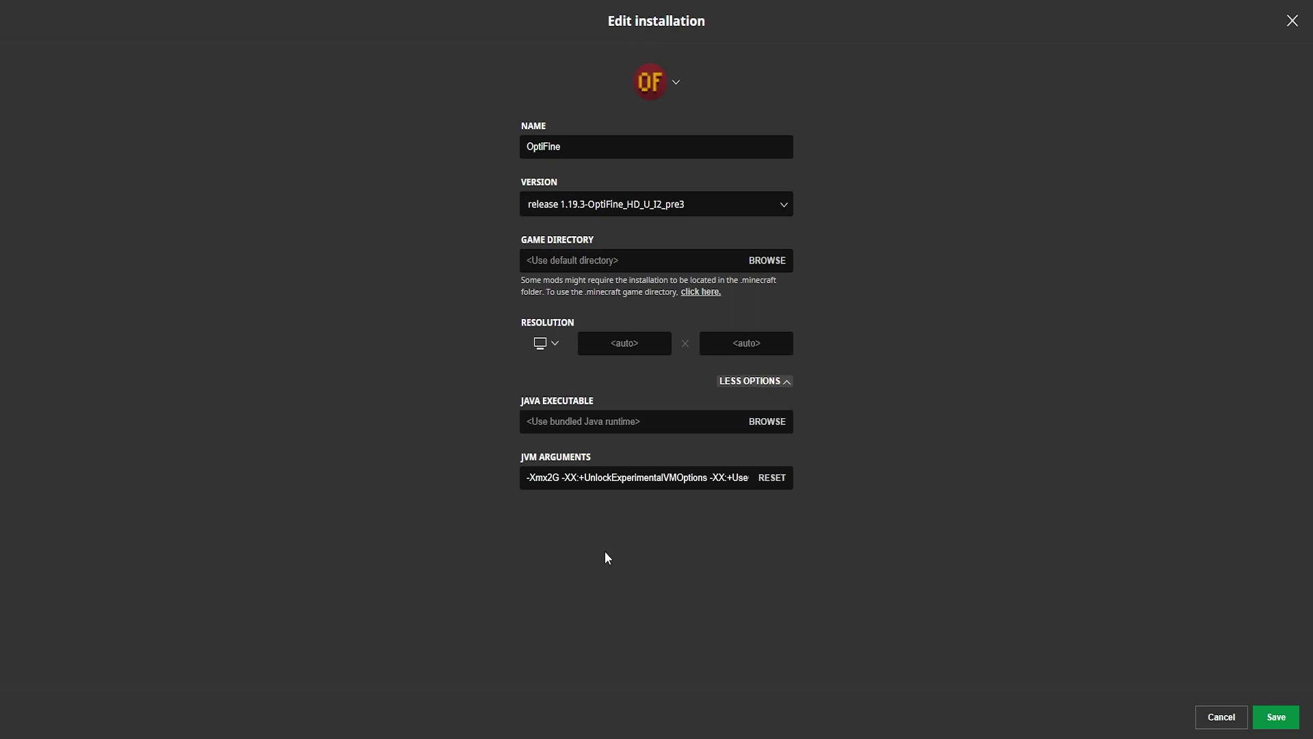
{"action": "left_click_drag", "start_coordinate": [526, 478], "coordinate": [559, 477]}
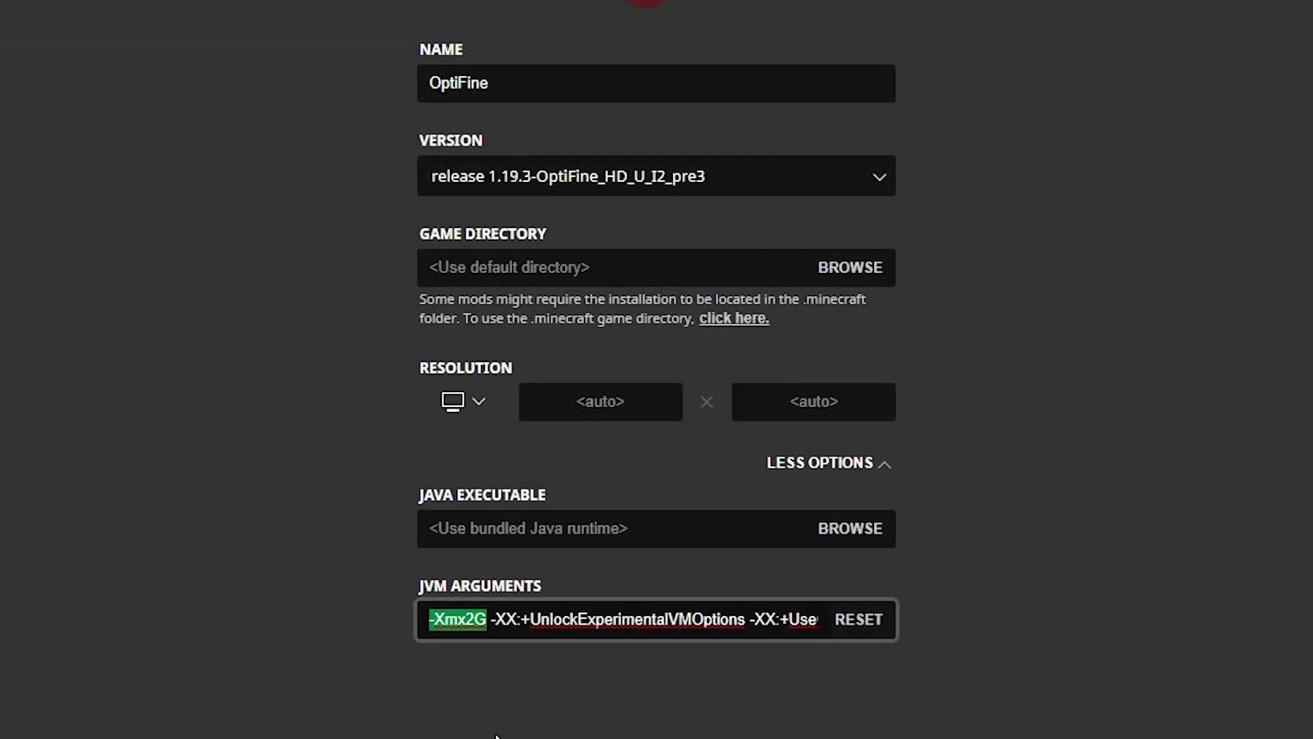
{"action": "left_click", "coordinate": [228, 600]}
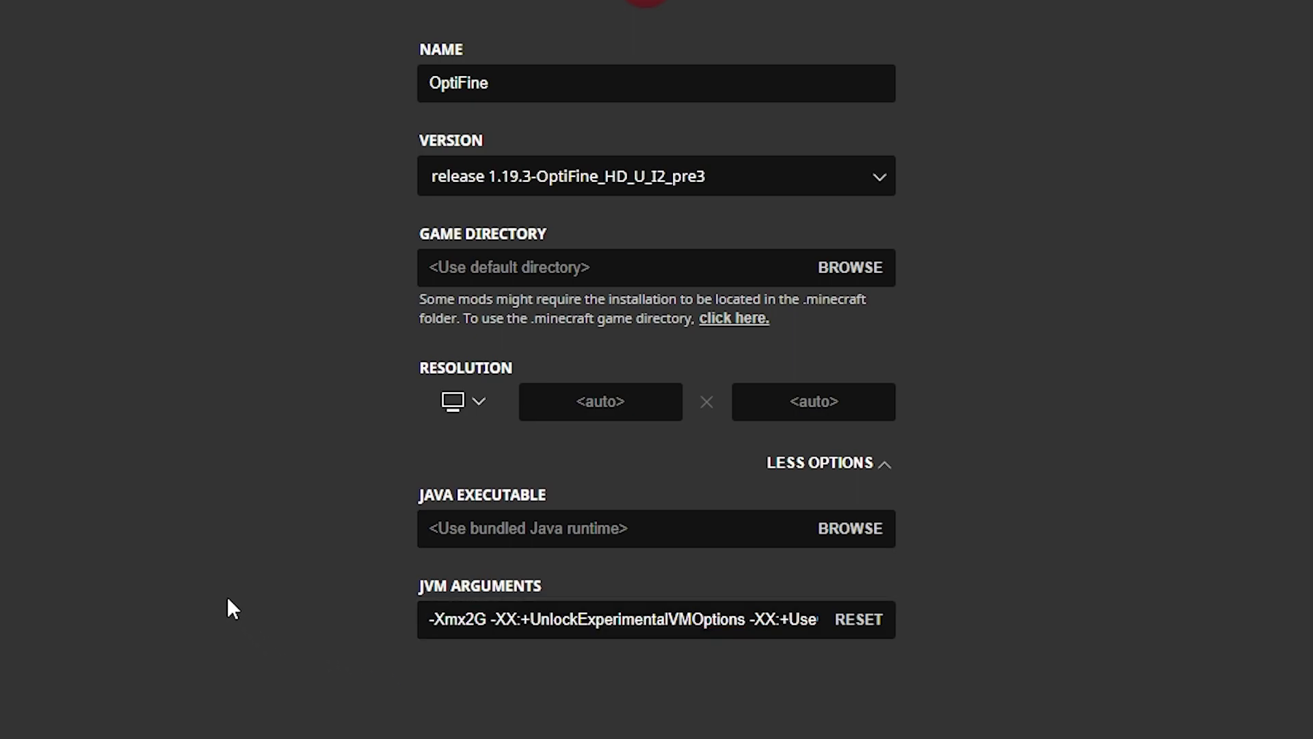
Change the memory flag from -Xmx2G to -Xmx3G, then revert it to -Xmx2G
{"action": "left_click", "coordinate": [465, 619]}
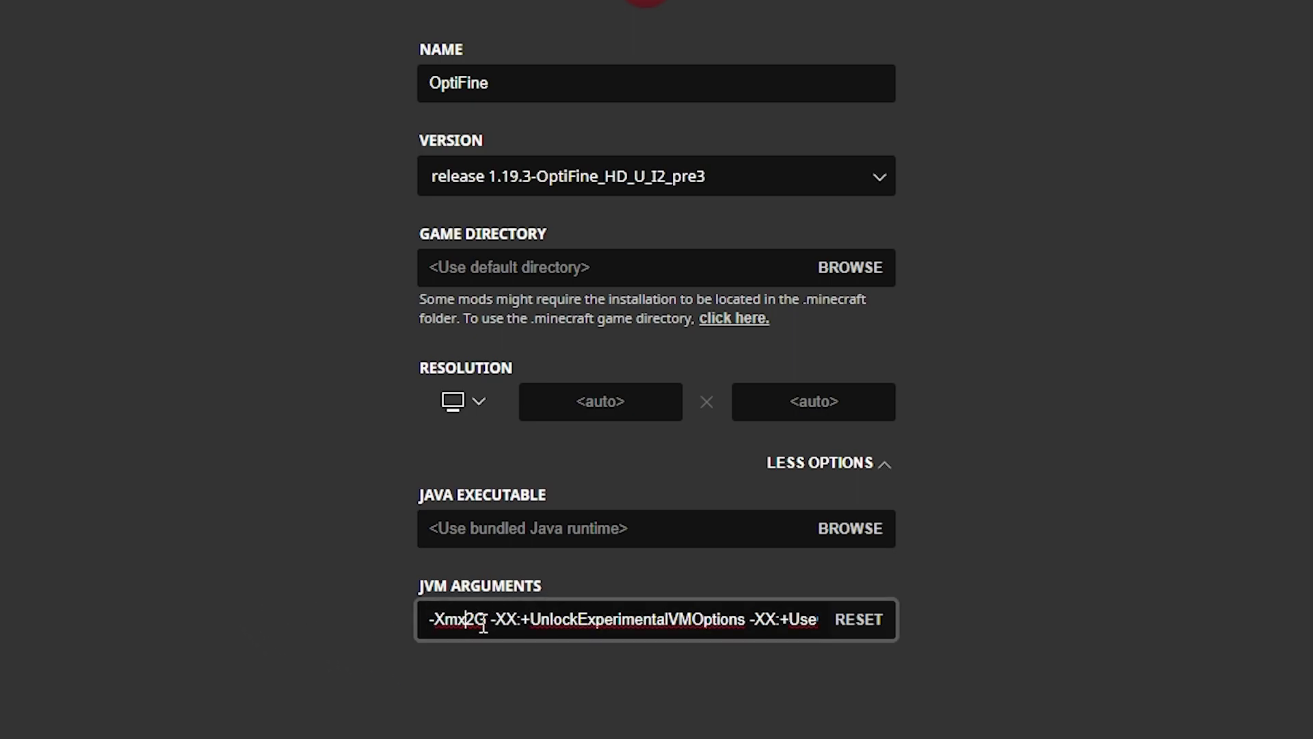
{"action": "key", "text": "Right"}
{"action": "key", "text": "BackSpace"}
{"action": "type", "text": "3"}
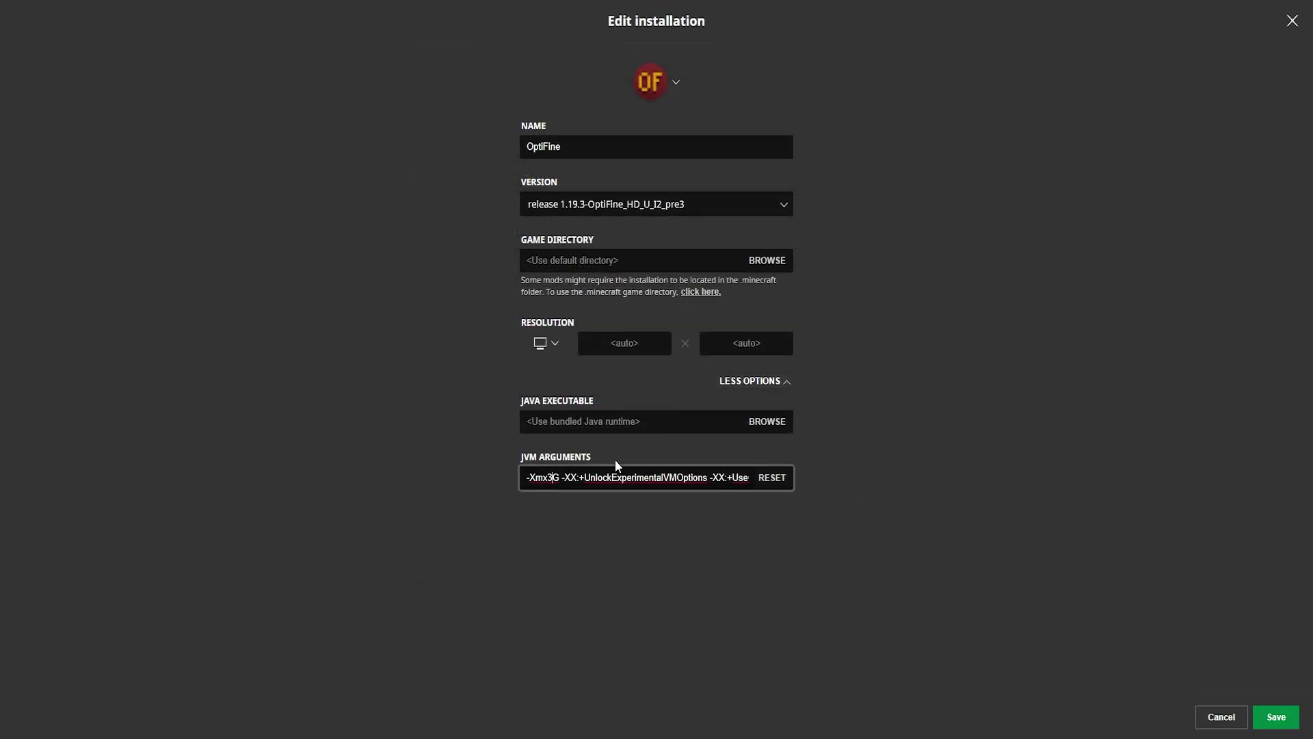
{"action": "key", "text": "BackSpace"}
{"action": "type", "text": "2"}
{"action": "left_click", "coordinate": [784, 478]}
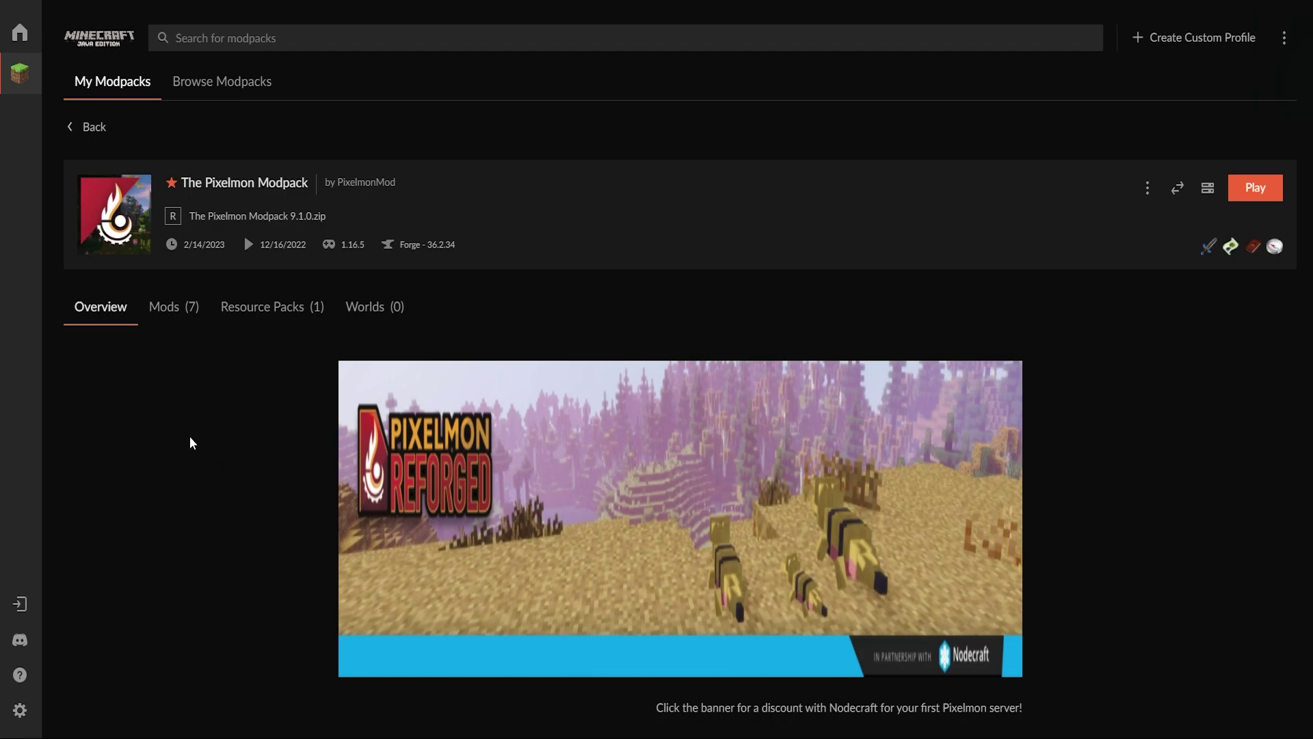
Open CurseForge's Minecraft settings and scroll to the 7520MB Java allocated memory
{"action": "left_click", "coordinate": [20, 710]}
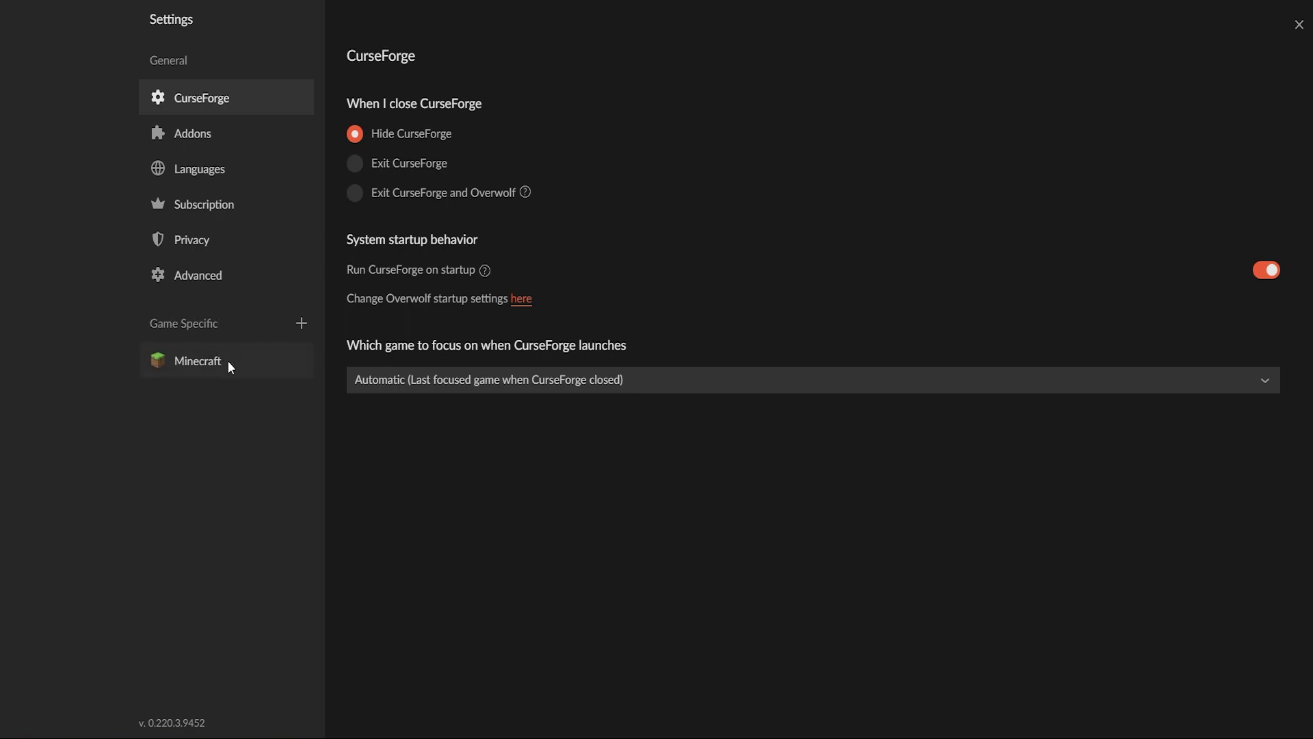
{"action": "left_click", "coordinate": [209, 365]}
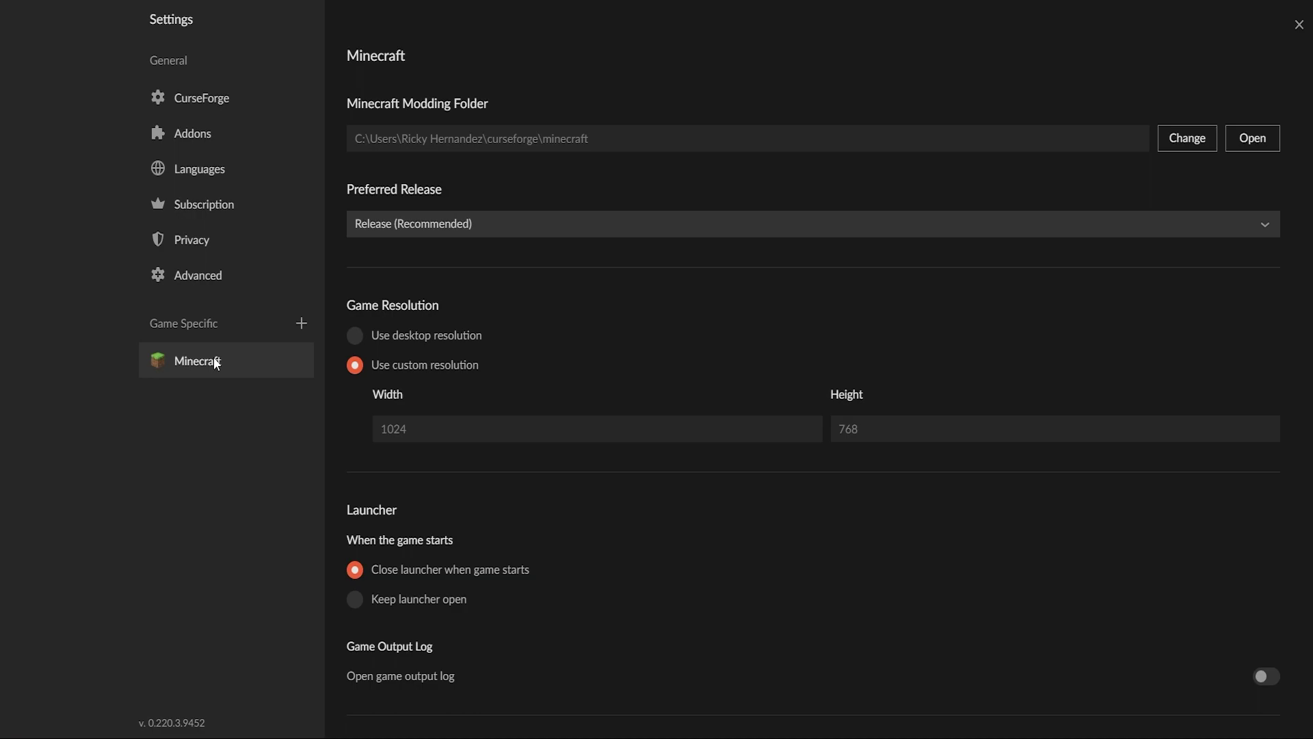
{"action": "scroll", "coordinate": [462, 450], "scroll_direction": "down", "scroll_amount": 5}
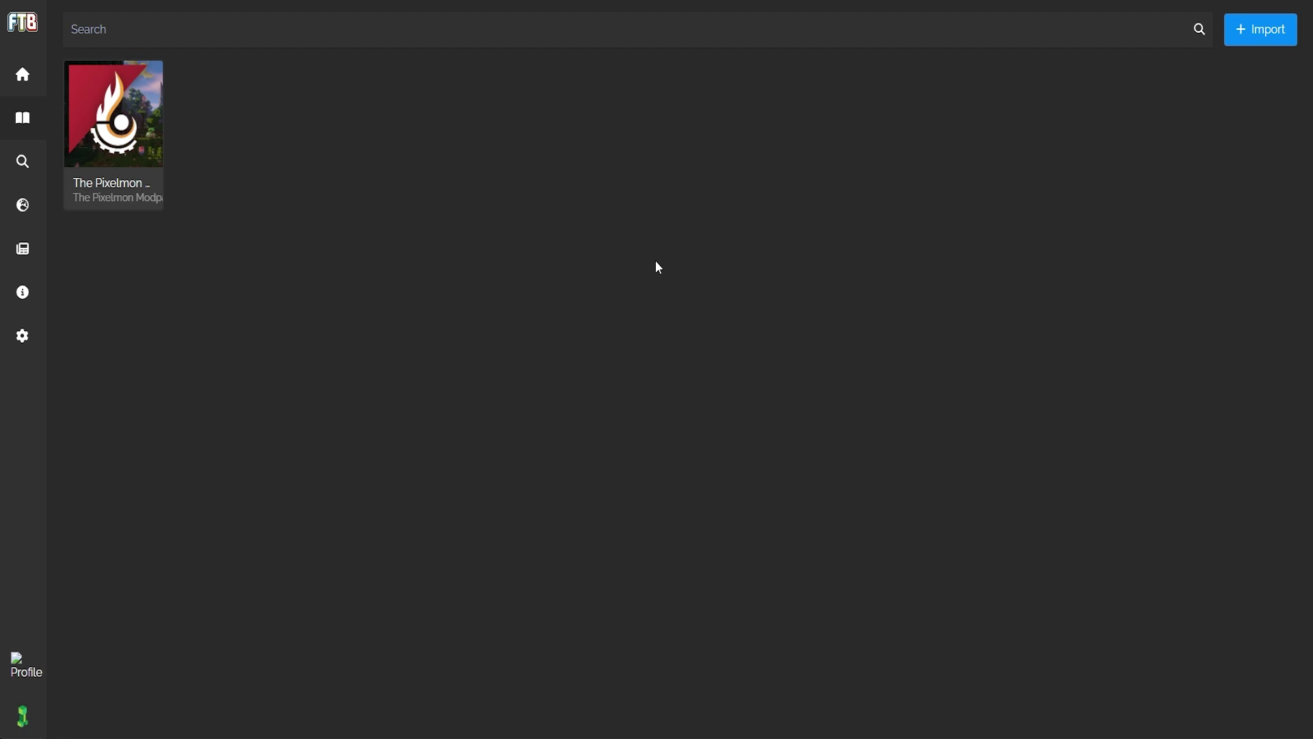
Open The Pixelmon Modpack in the FTB library and show its settings
{"action": "left_click", "coordinate": [114, 110]}
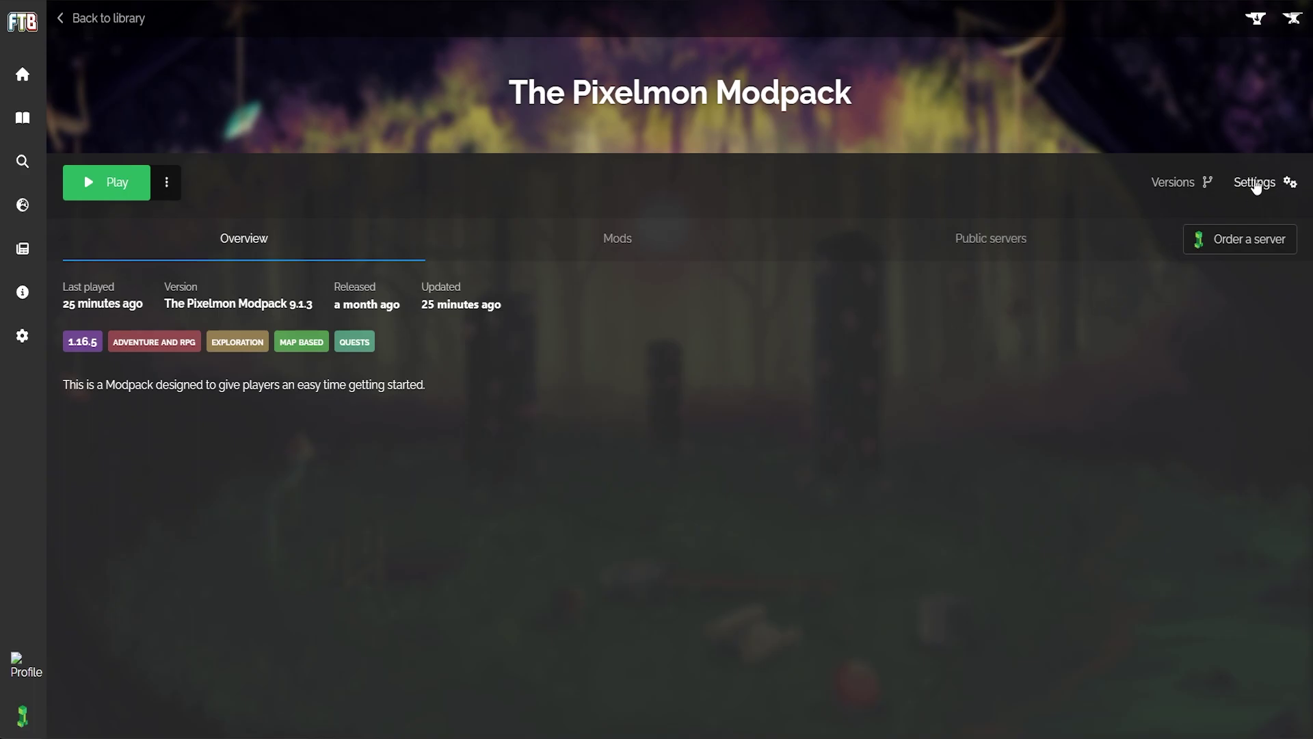
{"action": "left_click", "coordinate": [1263, 189]}
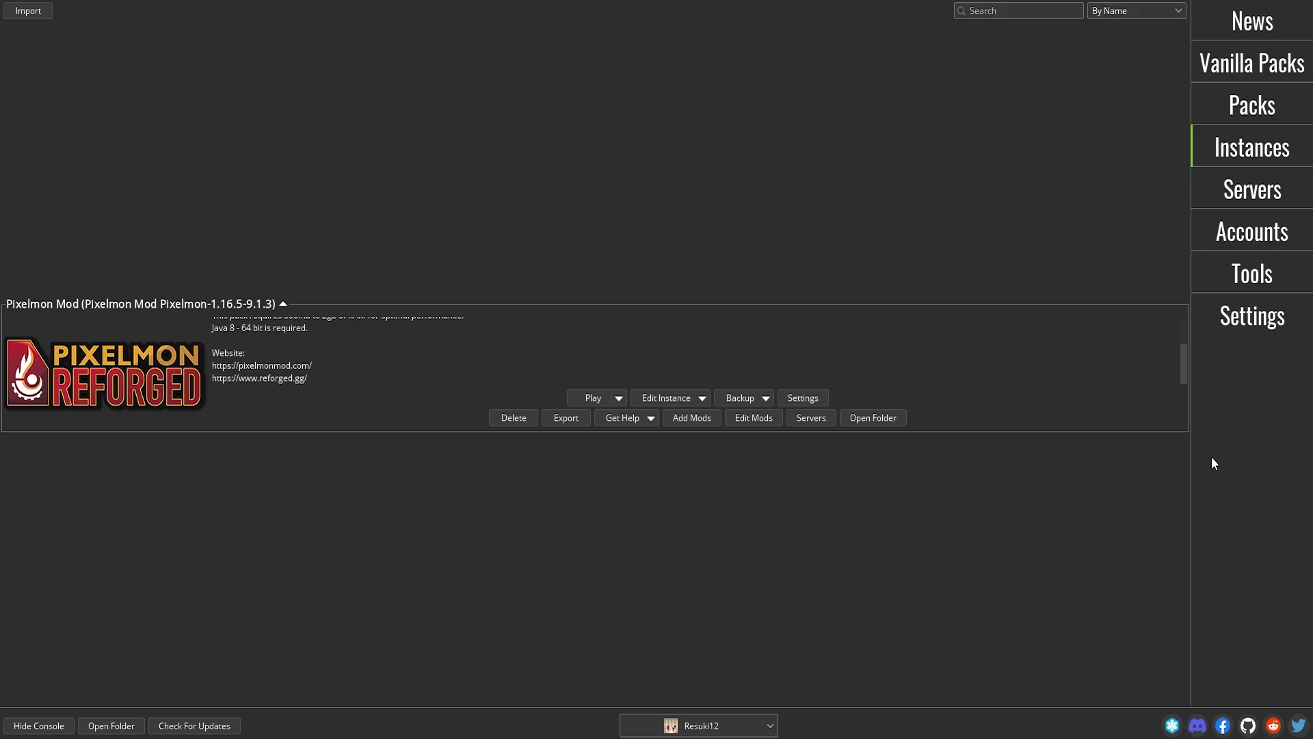
In Java/Minecraft settings, start replacing the 4,096 maximum memory with 8000, typing 800 so far
{"action": "left_click", "coordinate": [1255, 325]}
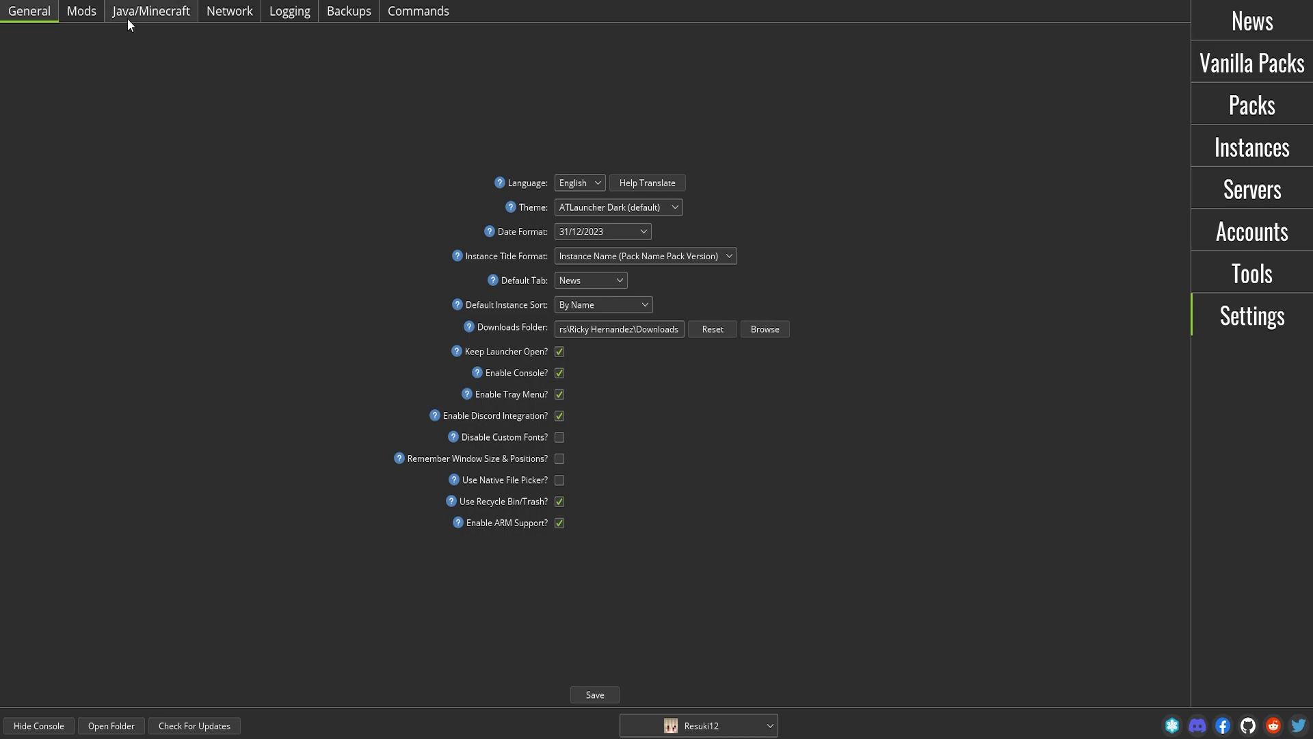
{"action": "left_click", "coordinate": [165, 14]}
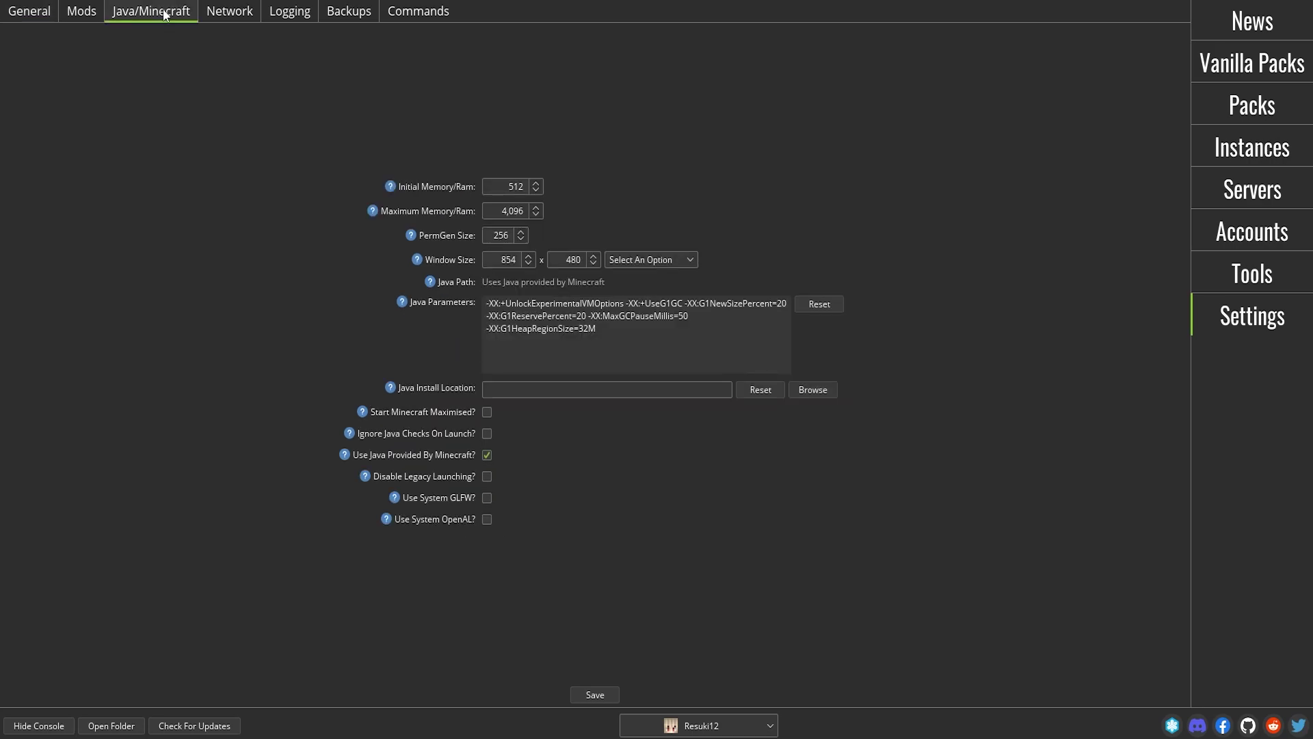
{"action": "double_click", "coordinate": [502, 213]}
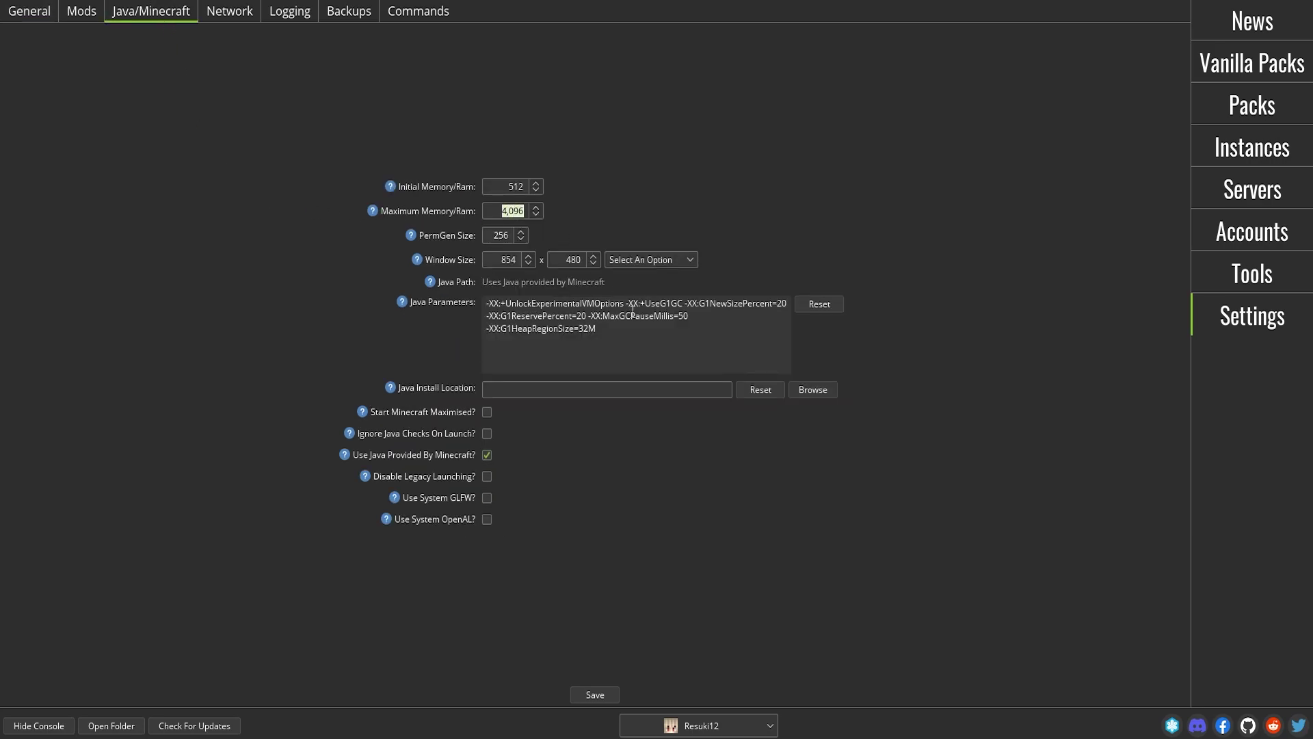
{"action": "mouse_move", "coordinate": [384, 217]}
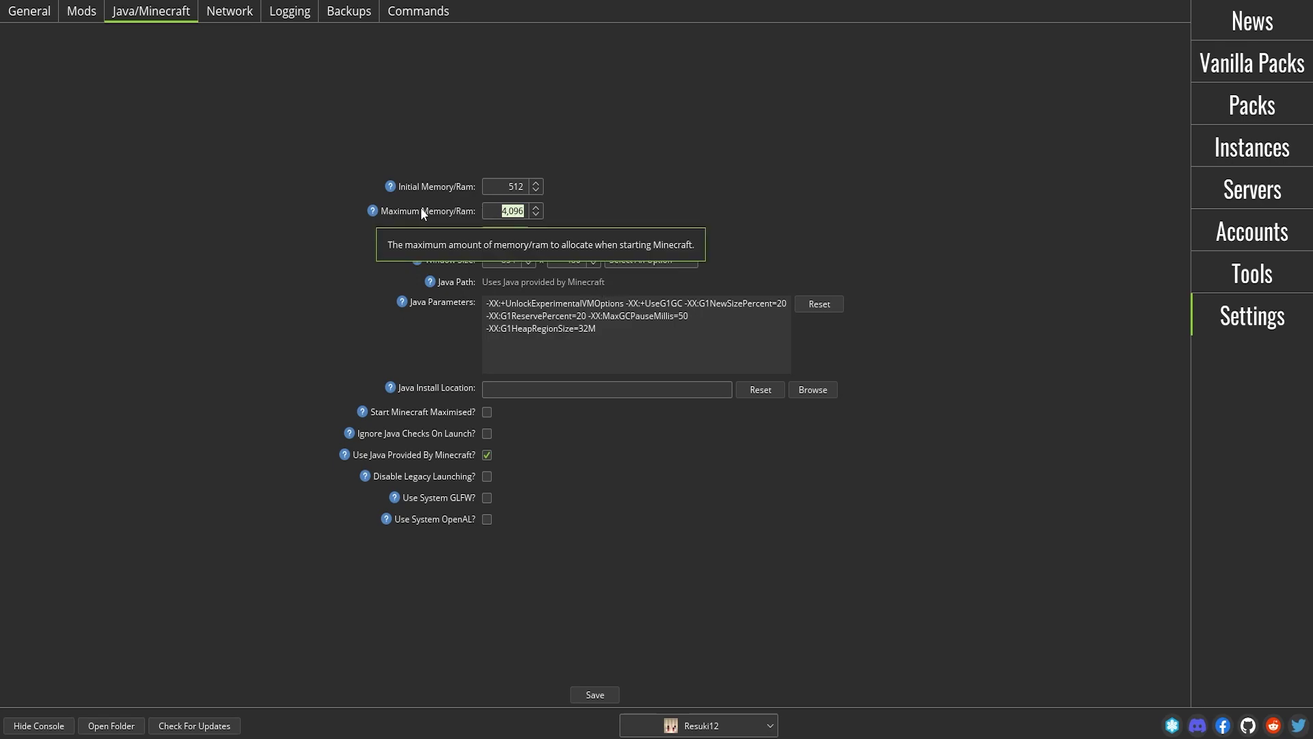
{"action": "type", "text": "800"}
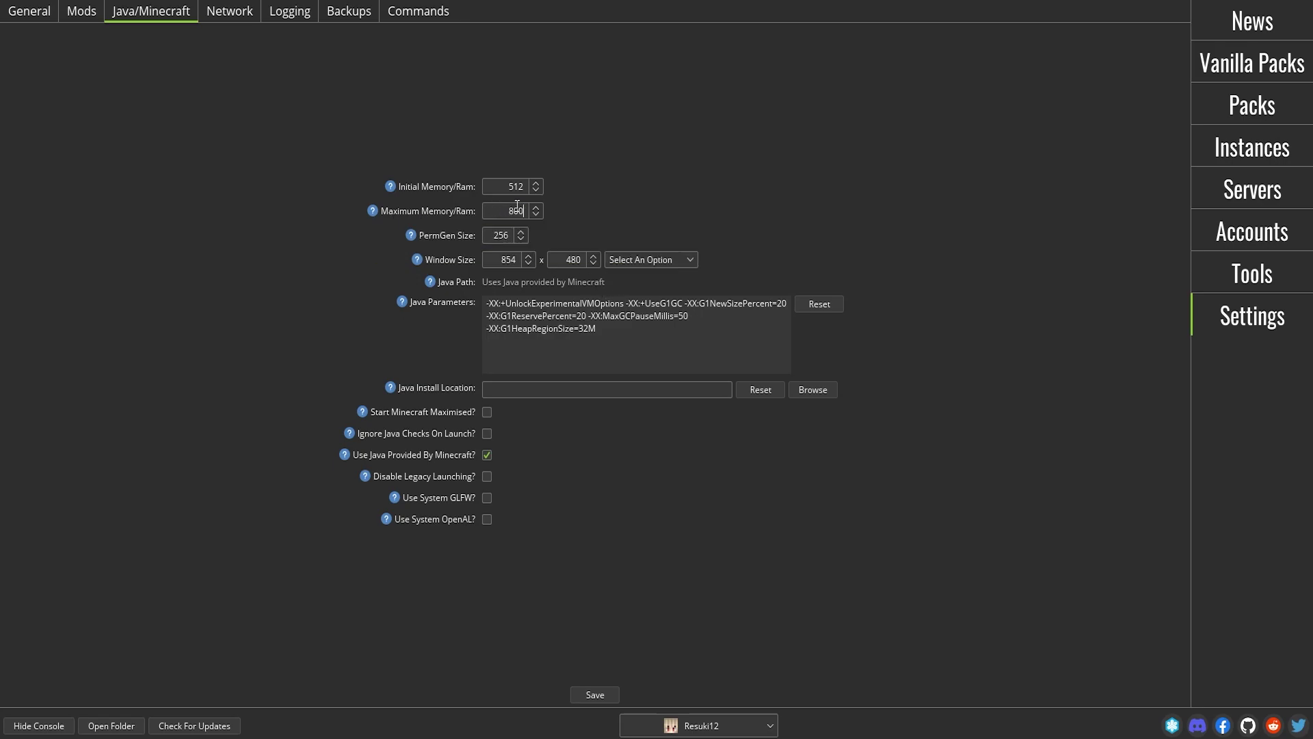